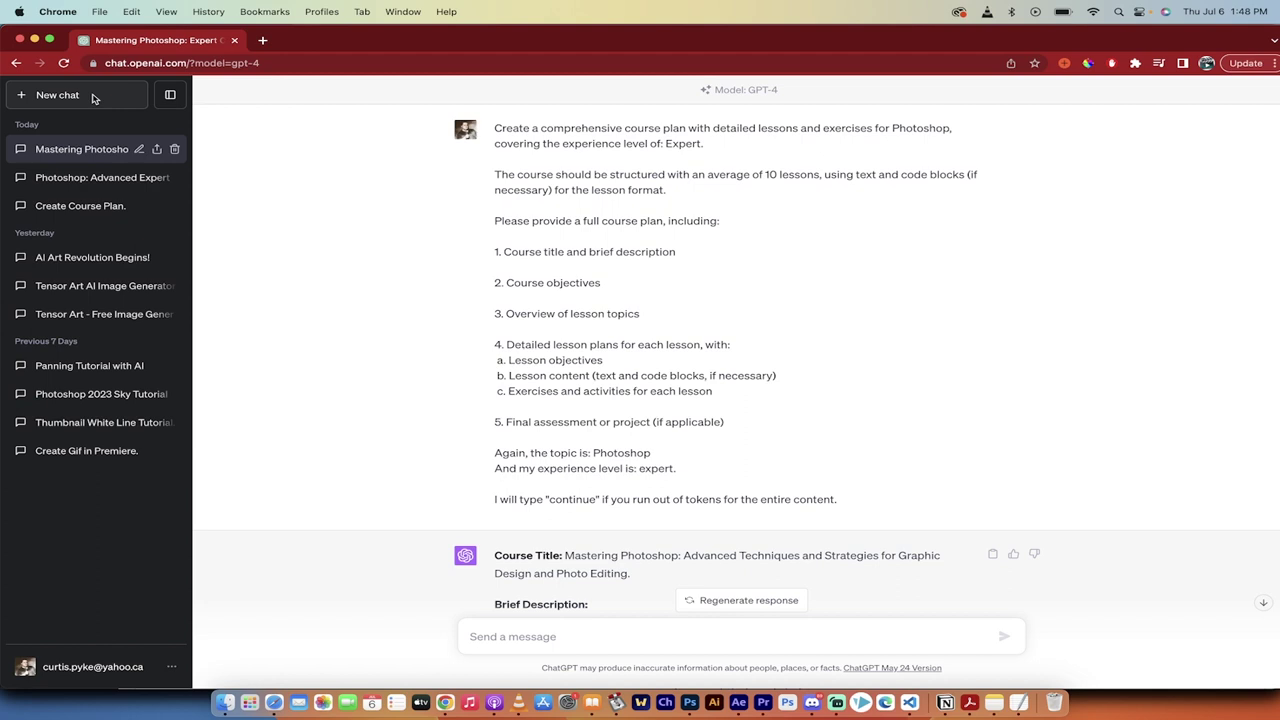
Start a new chat and choose the GPT-4 model for it.
left_click(93, 97)
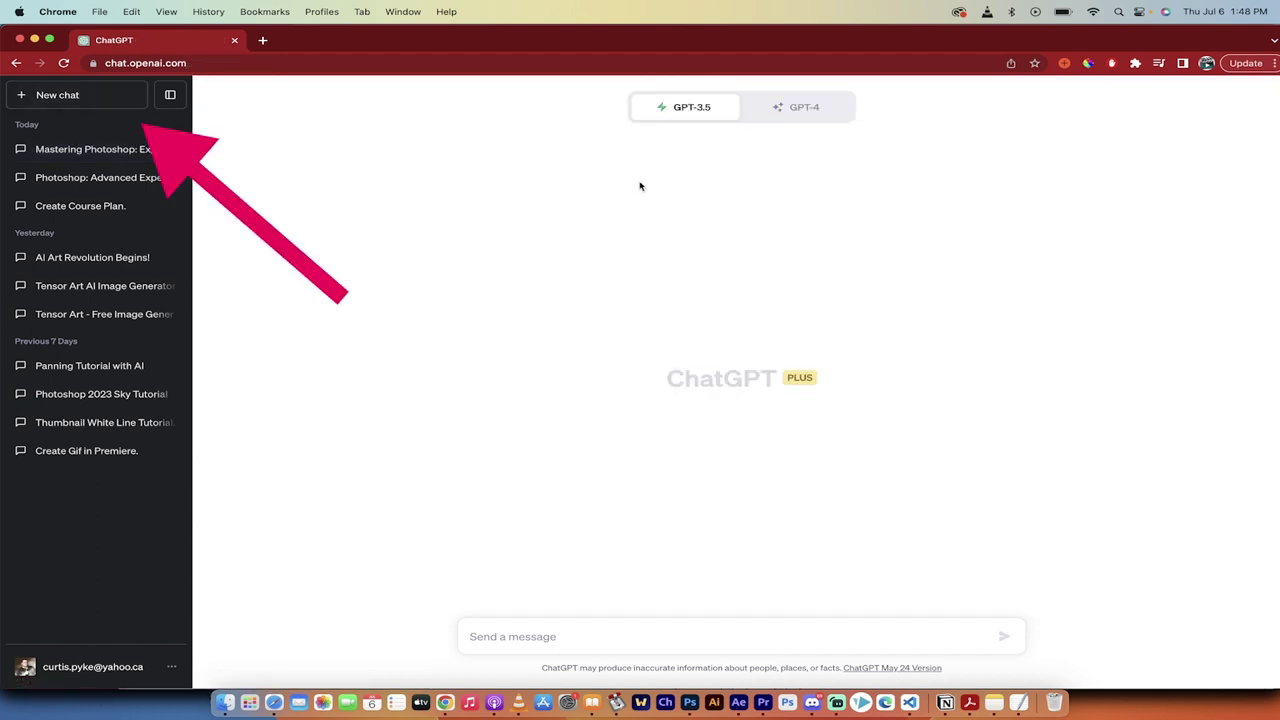
mouse_move(672, 110)
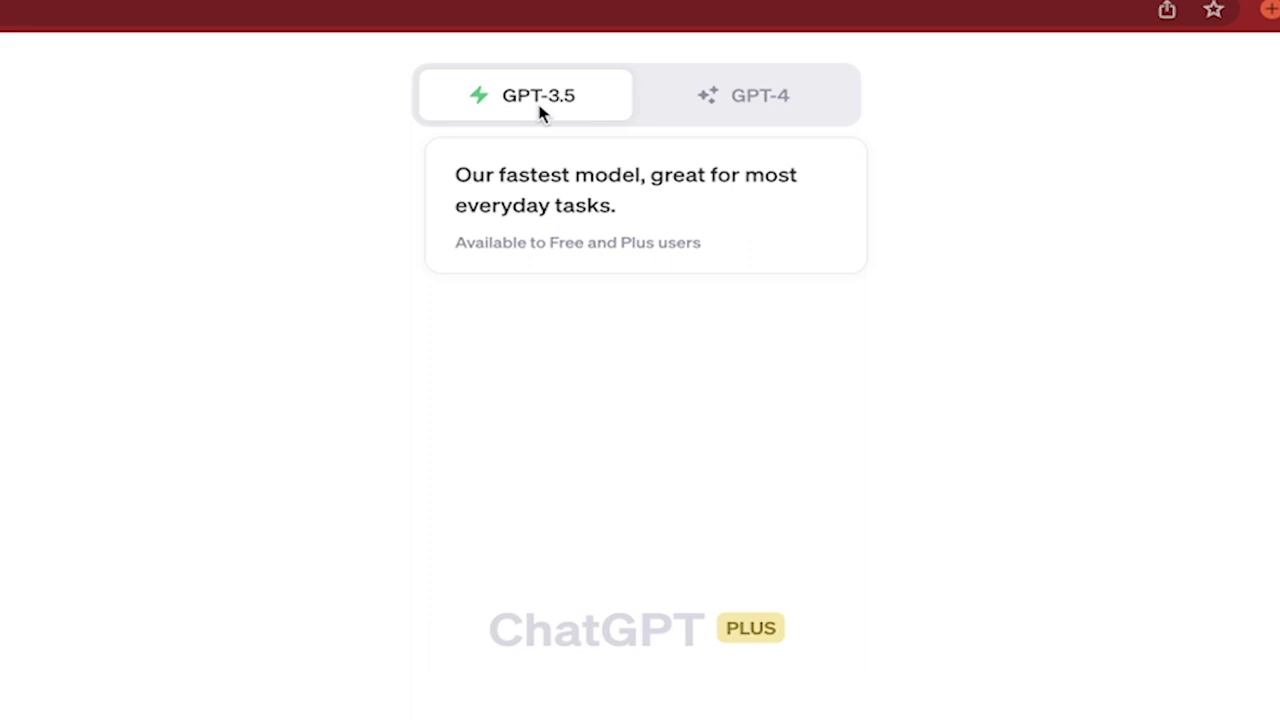
mouse_move(794, 110)
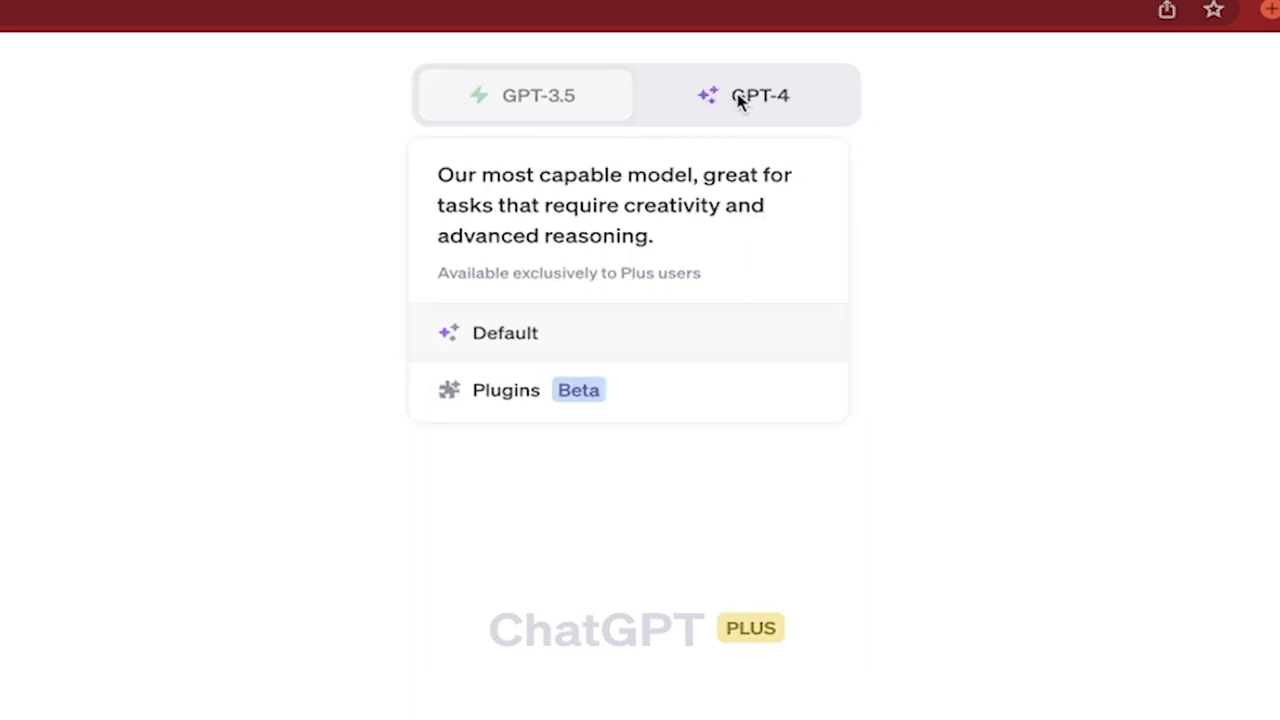
left_click(738, 97)
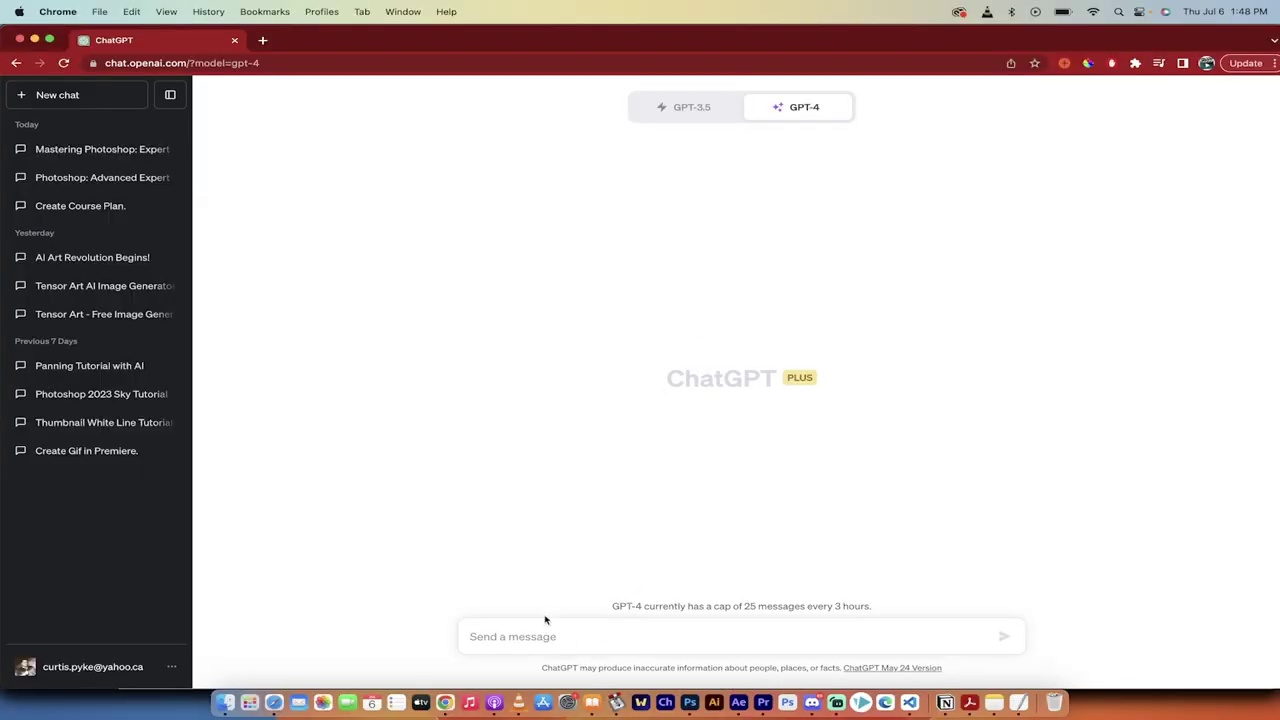
Paste and send the prompt requesting a comprehensive expert-level Photoshop course plan averaging 10 lessons, with objectives, detailed lesson plans, exercises and a final assessment.
left_click(541, 634)
key("super+v")
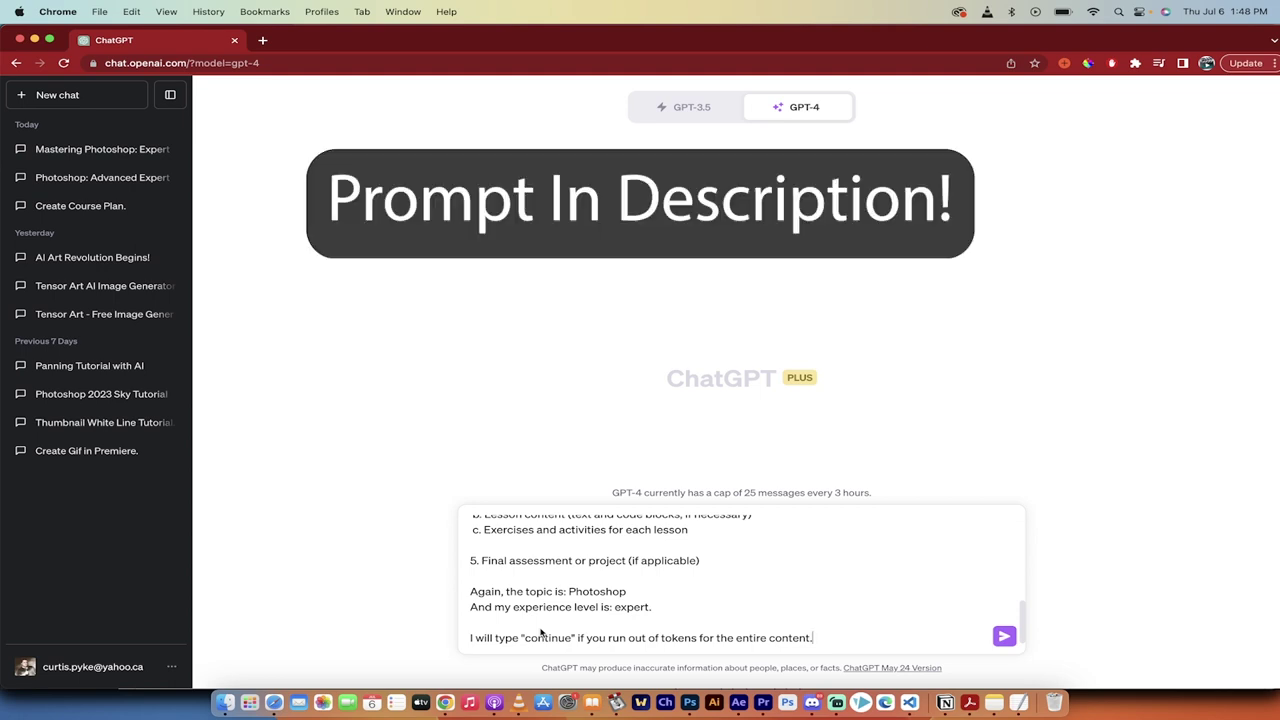
key("Return")
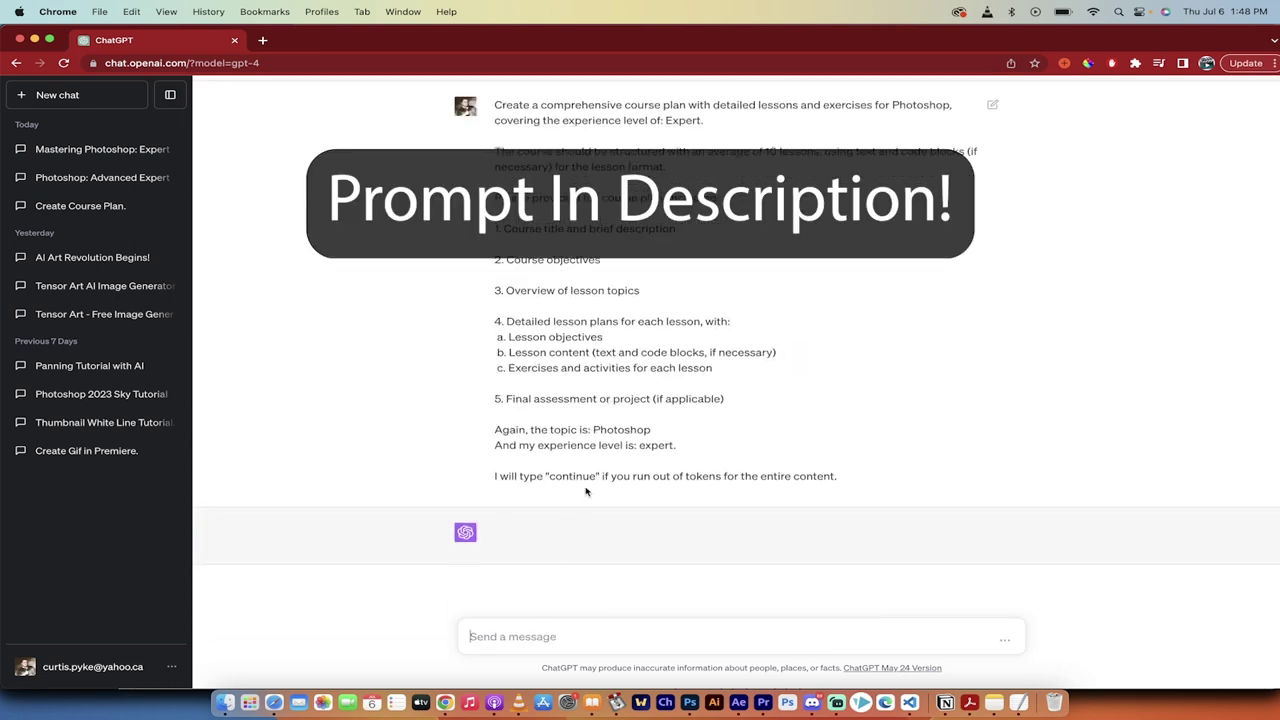
Review the sent prompt's topic, experience level, required course plan sections and closing "continue" instruction.
scroll(540, 250, "up", 2)
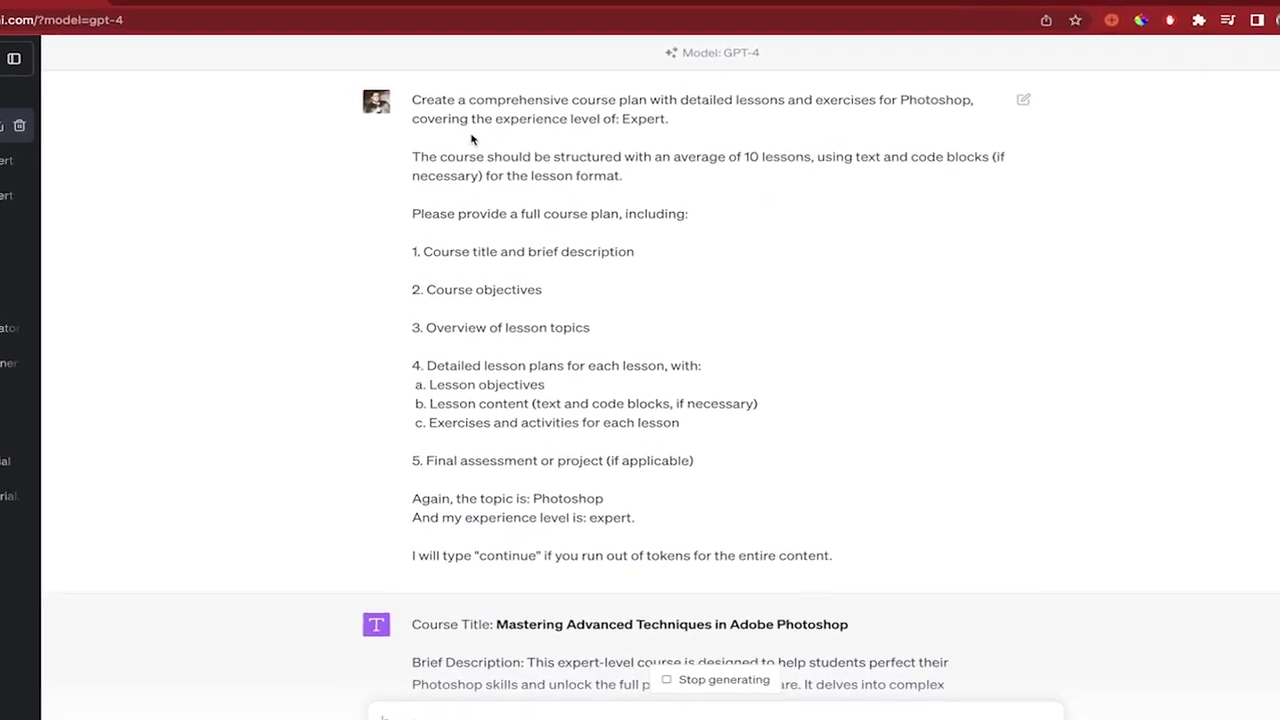
left_click_drag(899, 100, 991, 76)
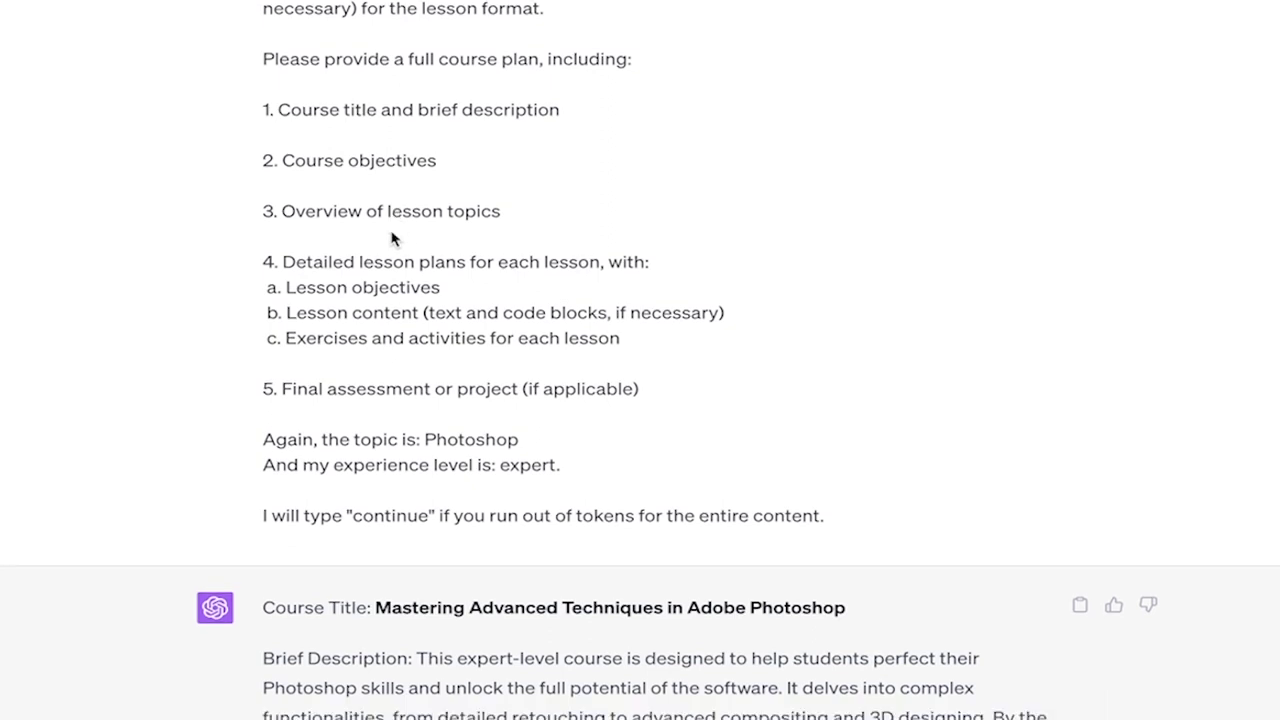
scroll(391, 240, "up", 1)
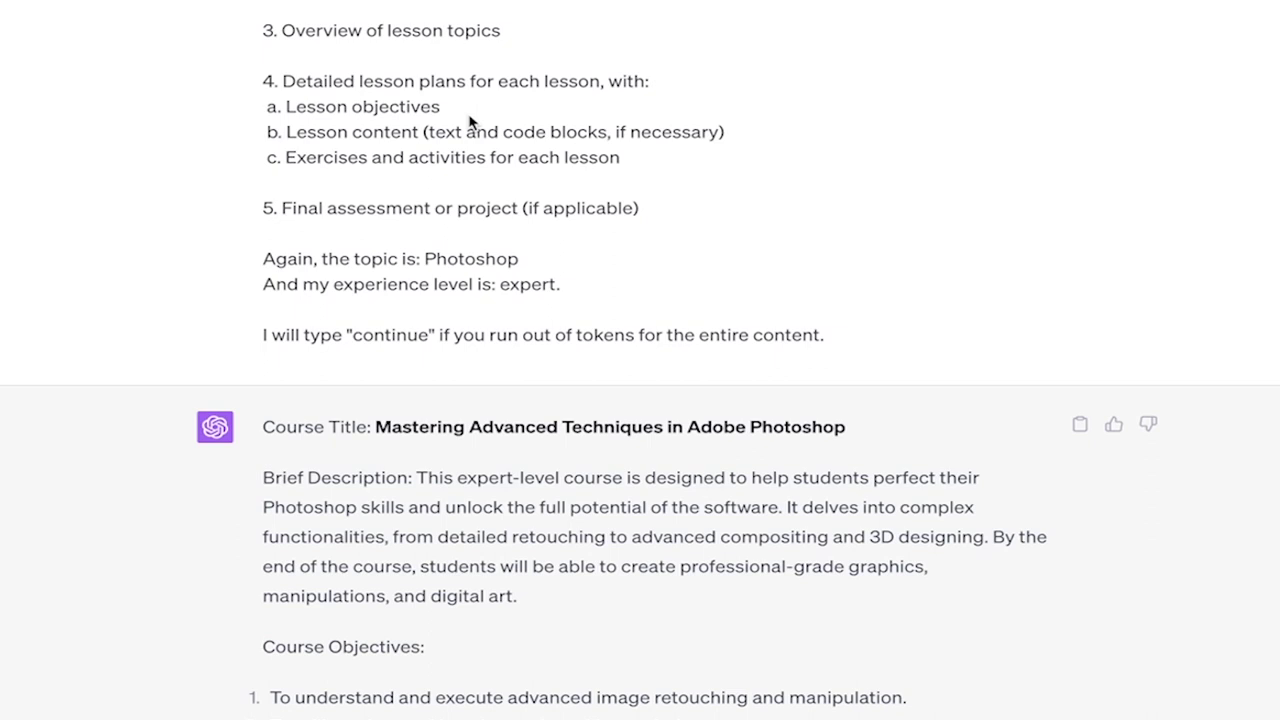
scroll(475, 130, "down", 1)
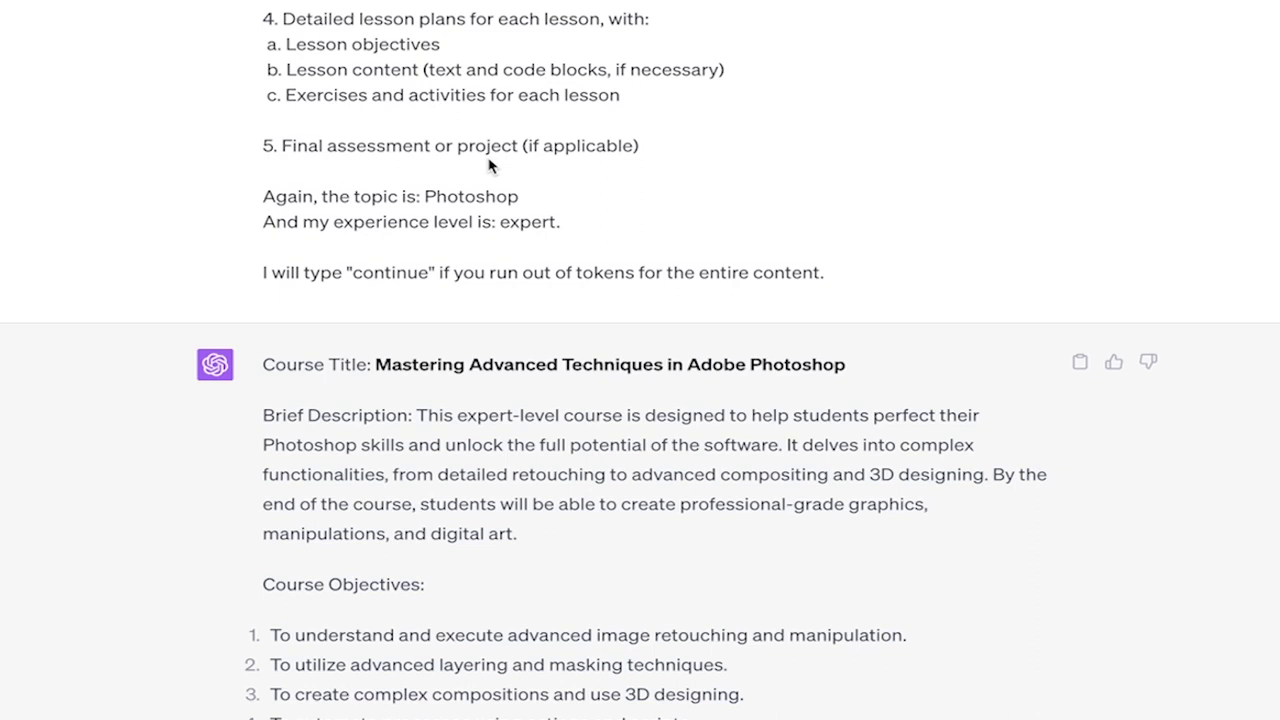
scroll(490, 165, "down", 2)
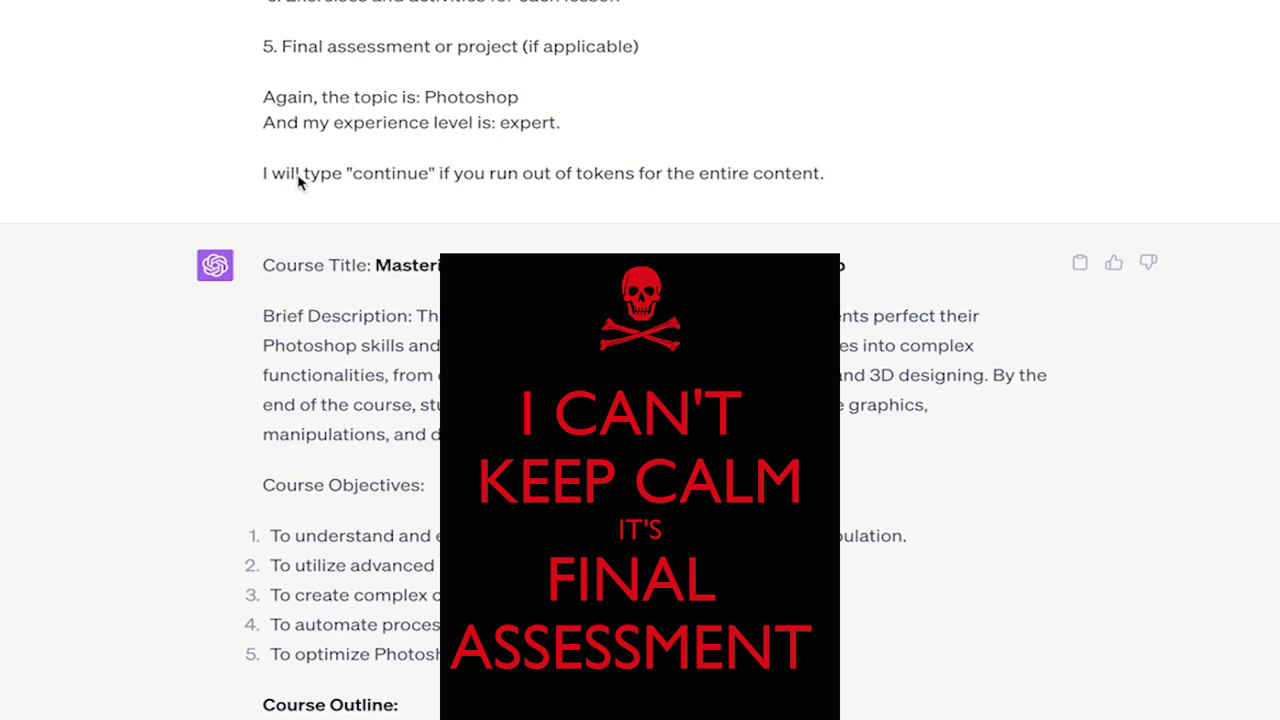
left_click_drag(262, 175, 848, 175)
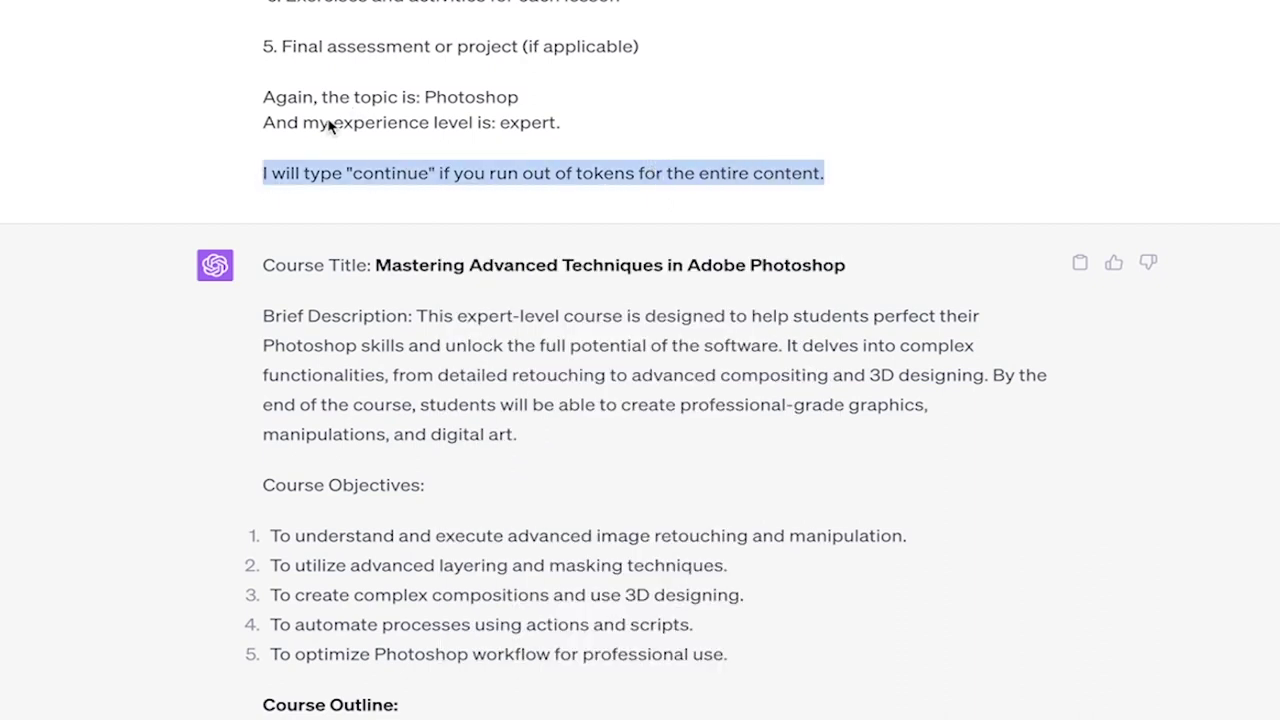
left_click(342, 179)
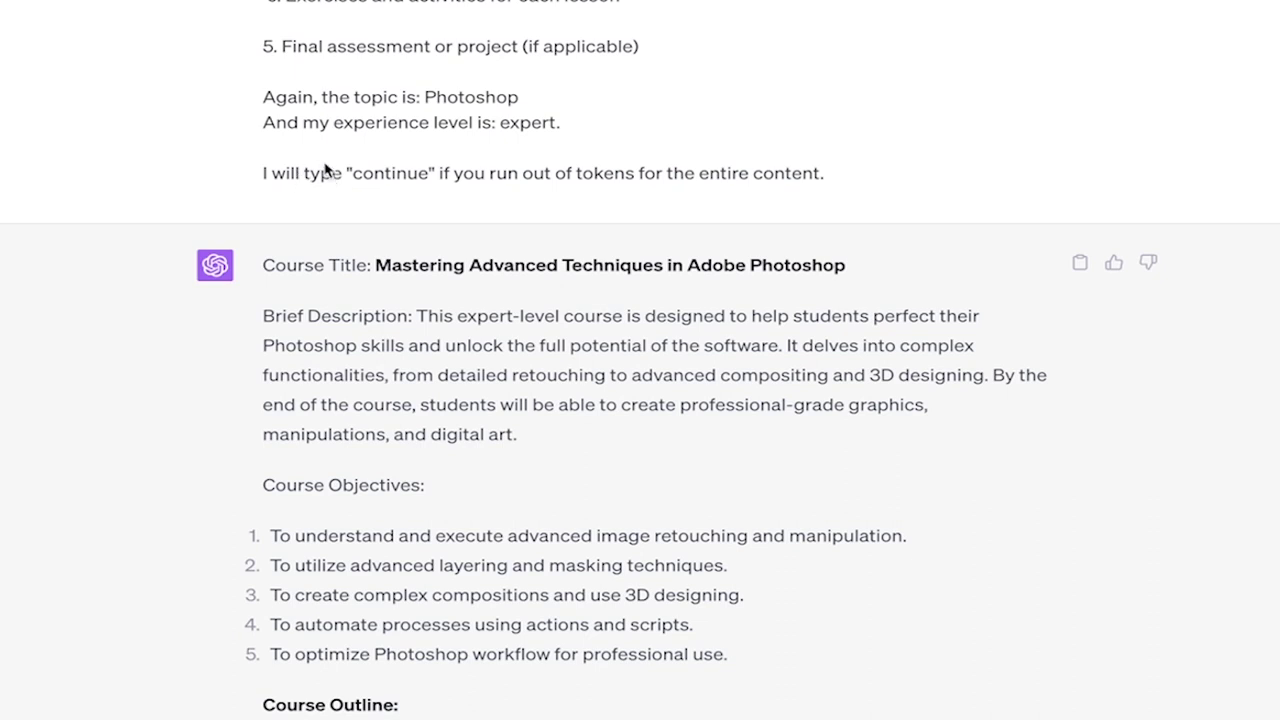
scroll(498, 300, "down", 2)
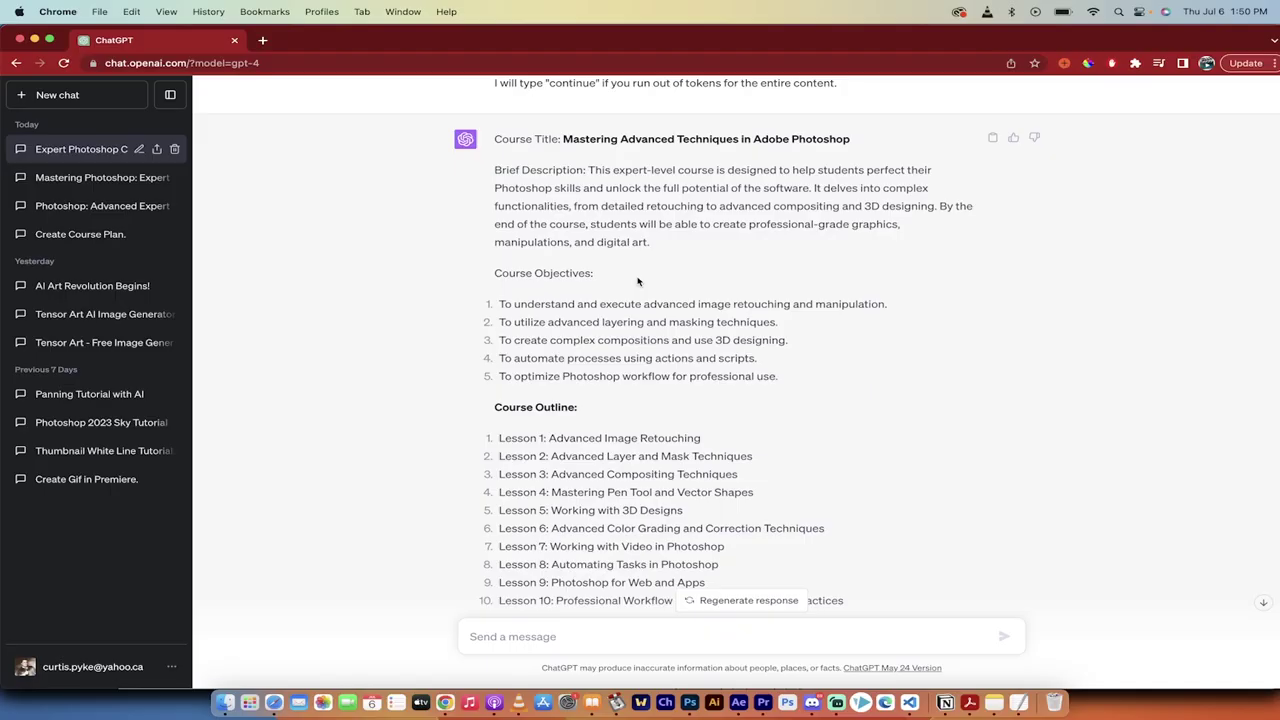
Read through the generated course outline and the detailed plans for the first two lessons.
scroll(638, 282, "down", 1)
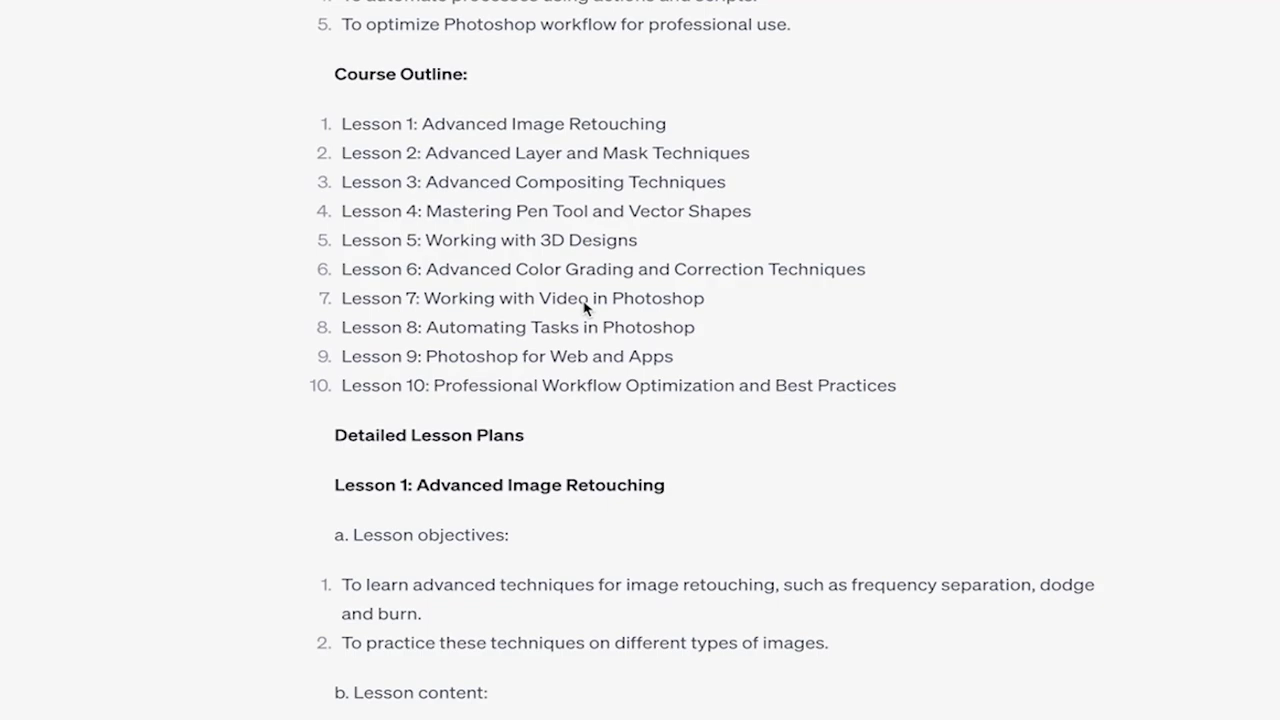
scroll(585, 308, "down", 3)
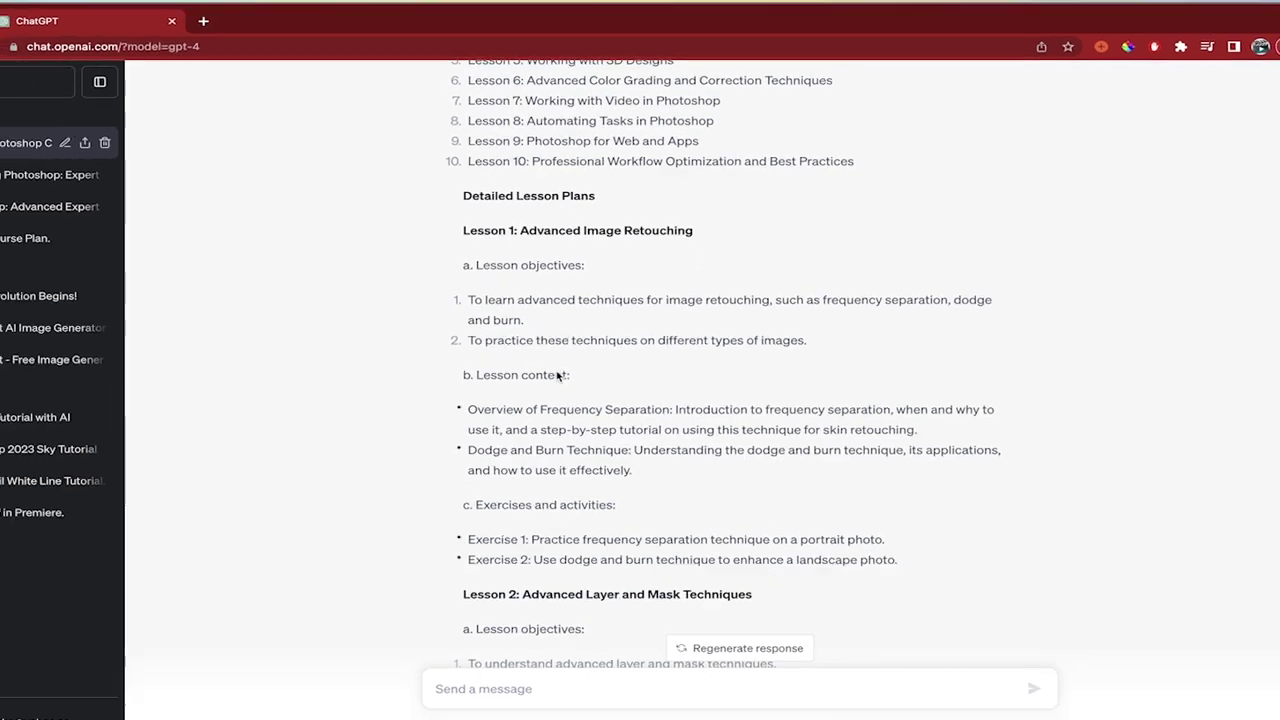
left_click_drag(461, 230, 523, 230)
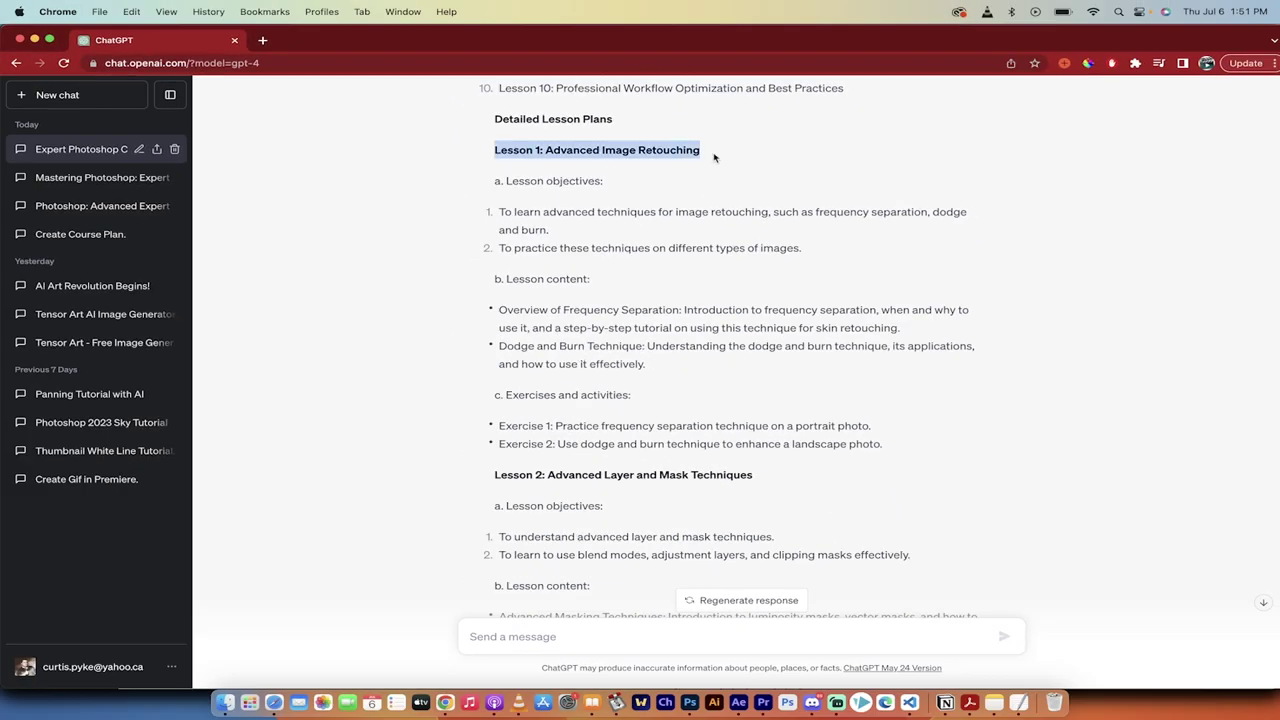
left_click(634, 156)
scroll(603, 216, "down", 2)
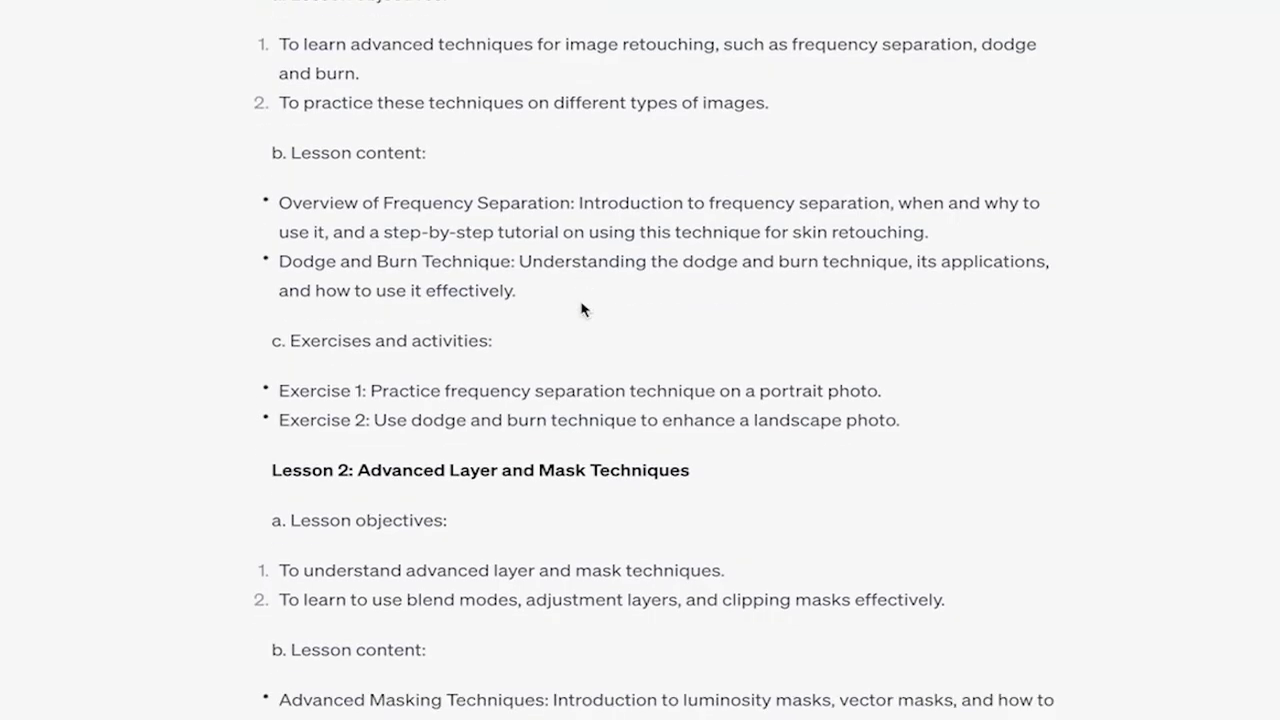
scroll(581, 309, "down", 3)
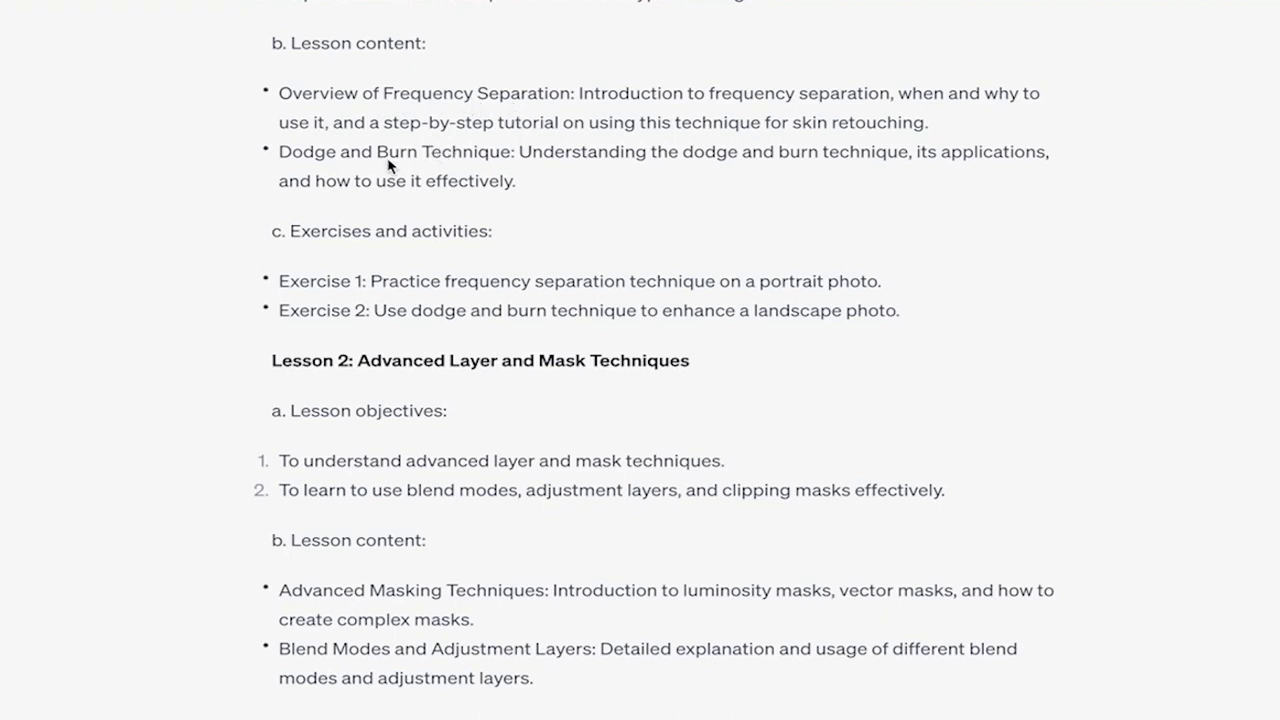
scroll(507, 231, "down", 2)
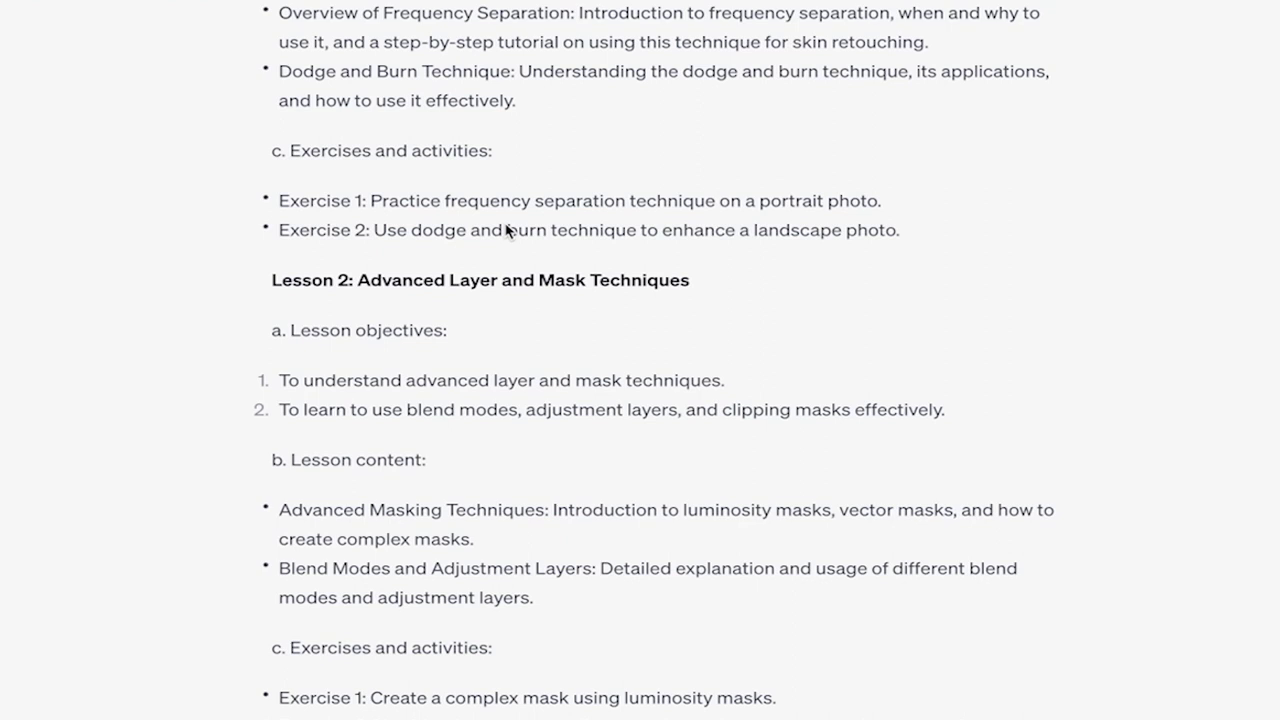
Send the message "continue" to get the remaining lessons of the course plan.
scroll(507, 231, "down", 1)
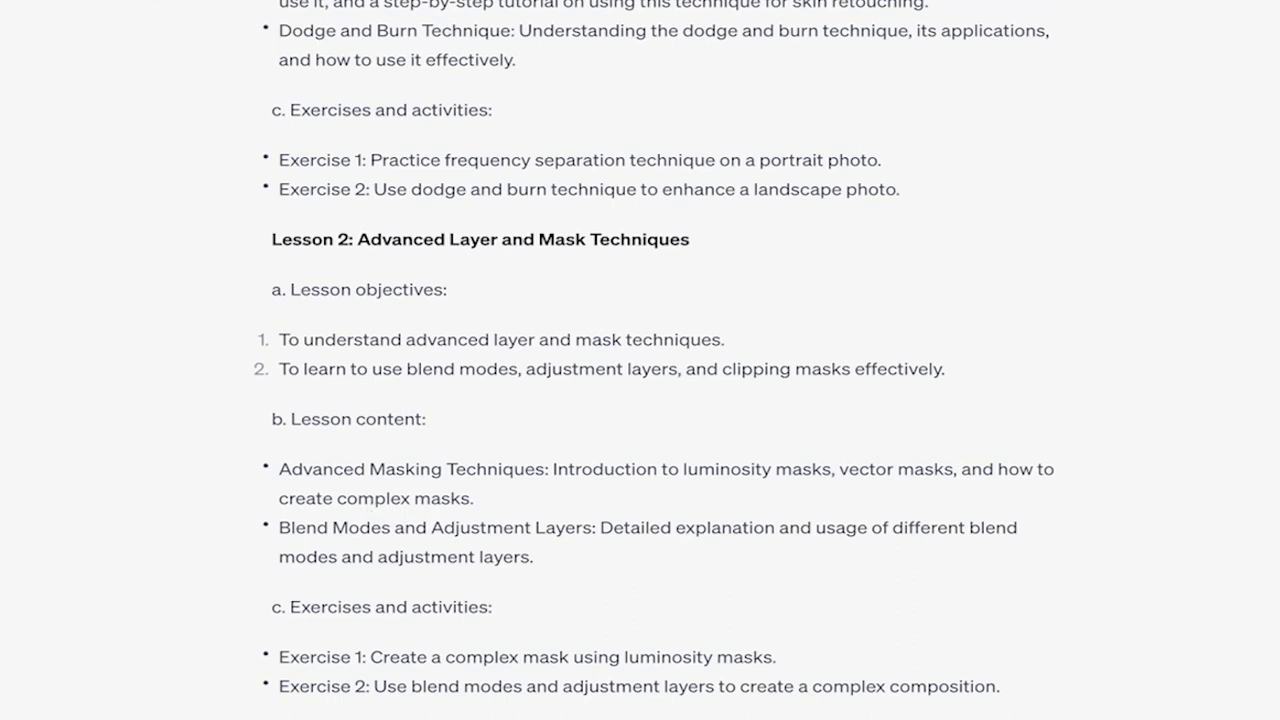
type("continue")
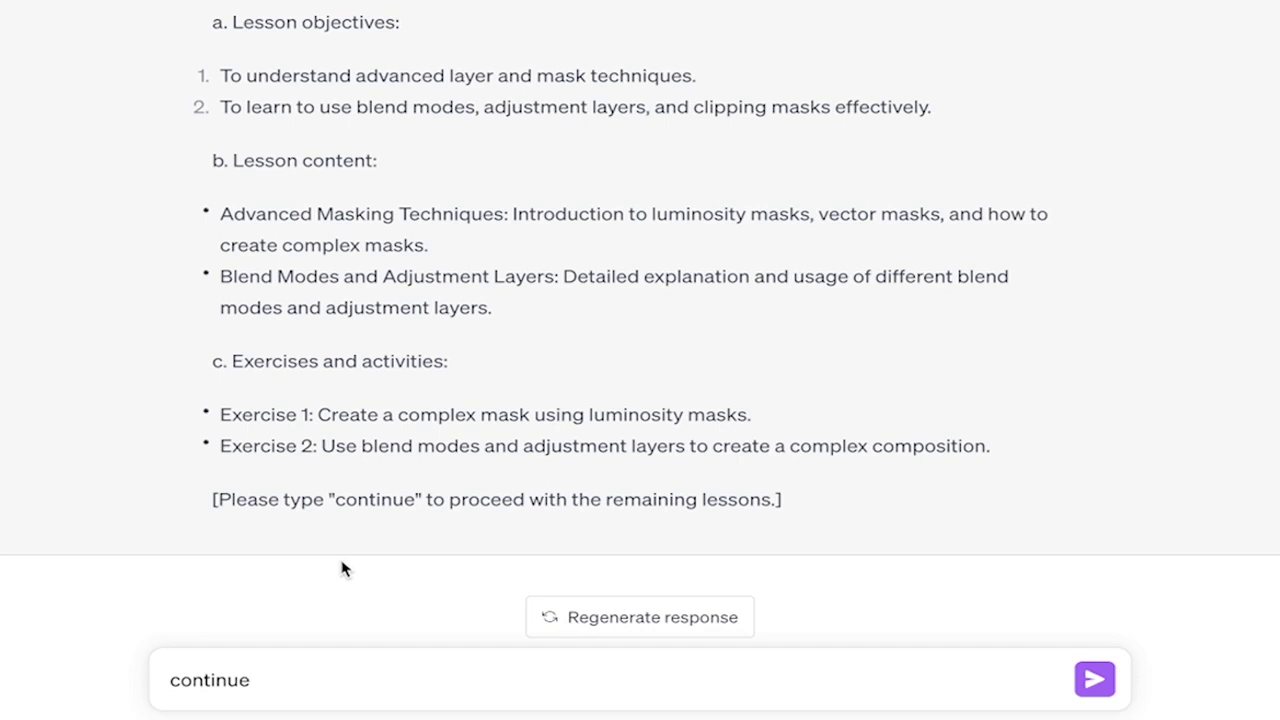
key("Return")
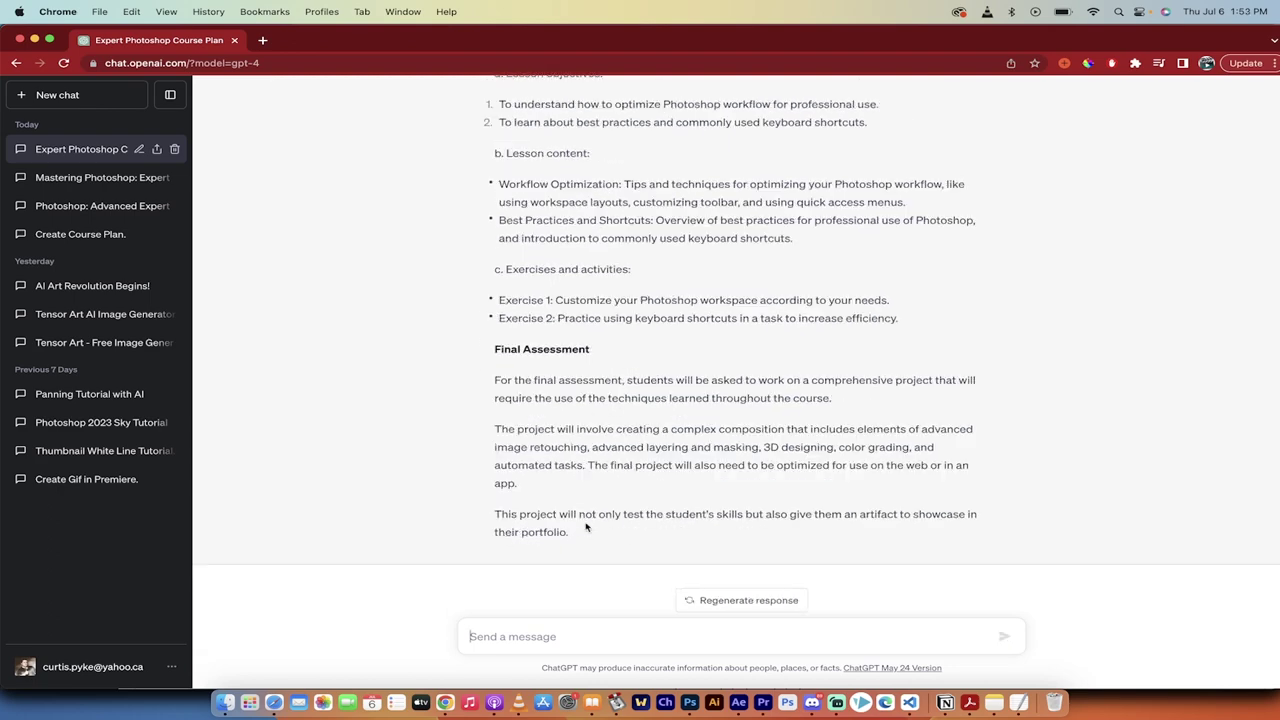
Examine the completed course plan from the final assessment back to the course outline and the Lesson 1 exercises.
scroll(599, 356, "up", 3)
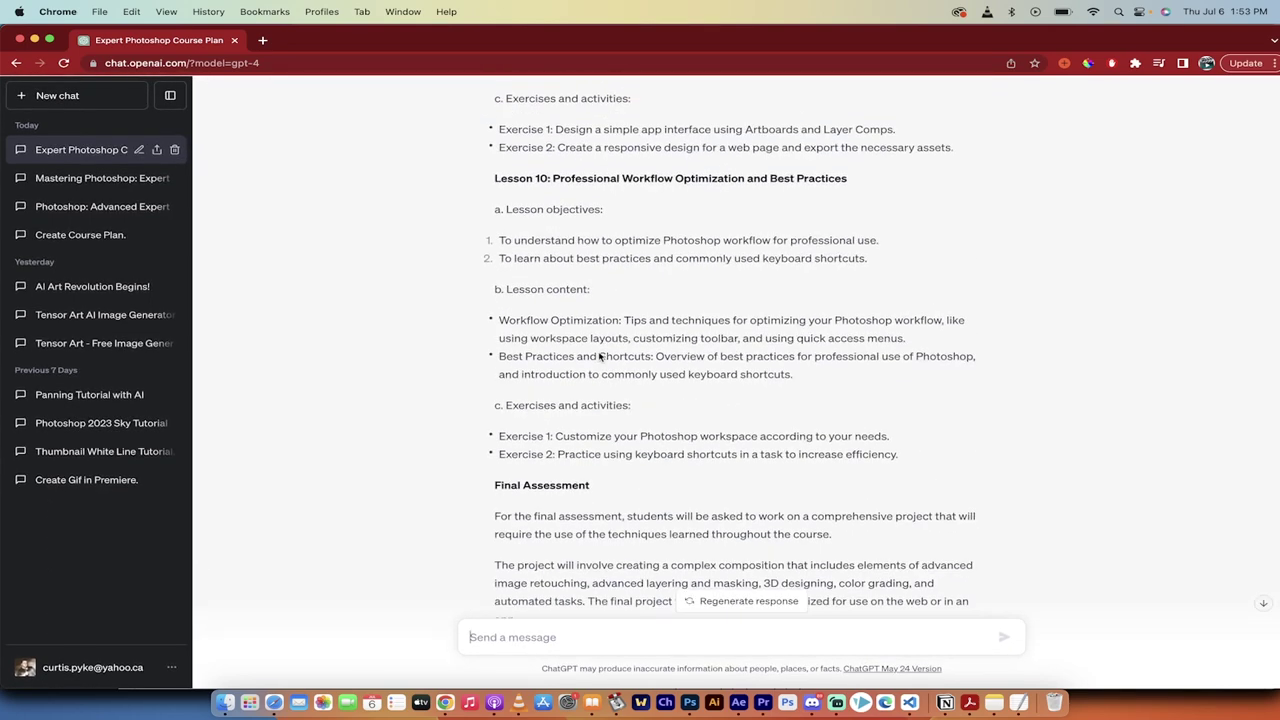
scroll(599, 356, "down", 3)
scroll(599, 356, "up", 1)
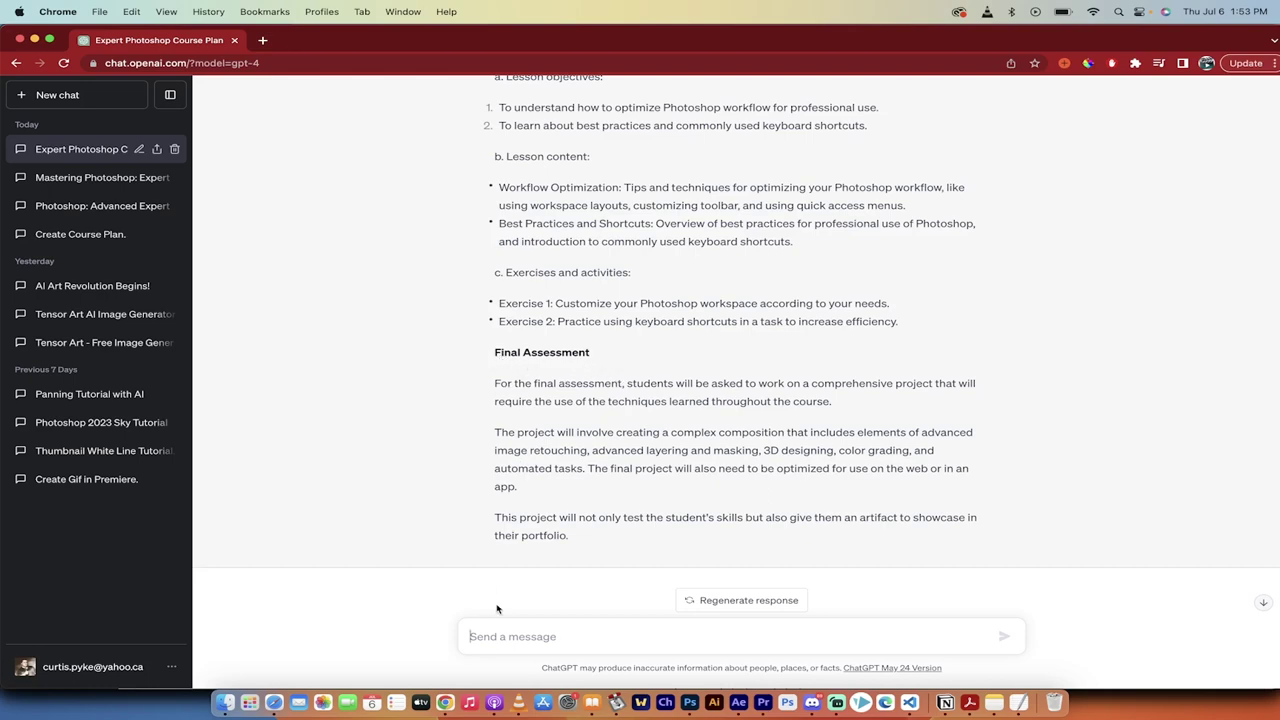
scroll(632, 421, "up", 20)
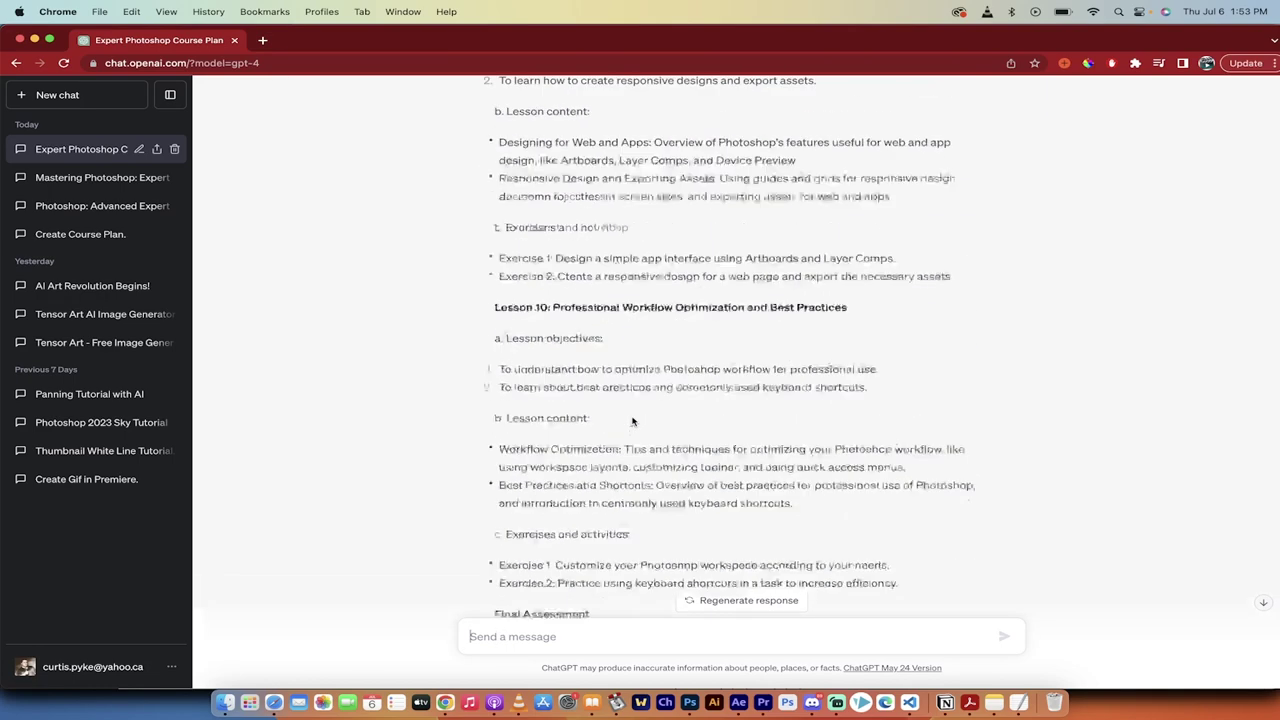
scroll(632, 421, "up", 10)
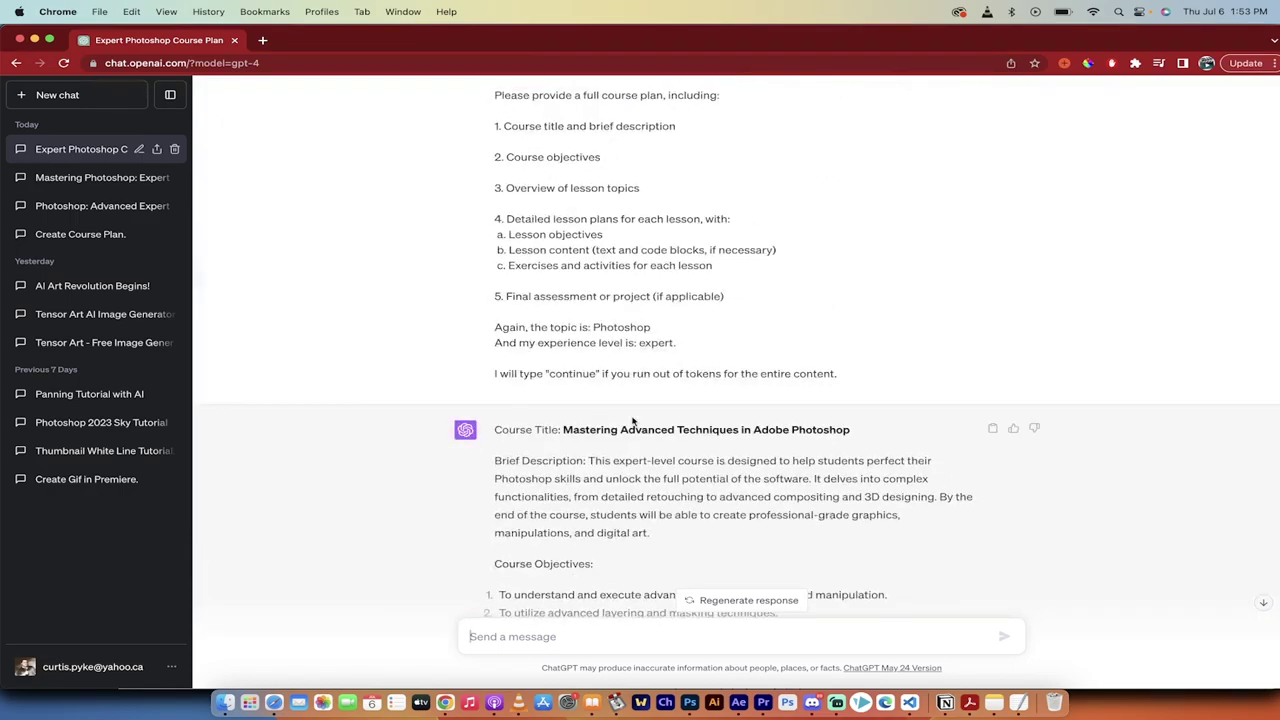
scroll(632, 421, "down", 10)
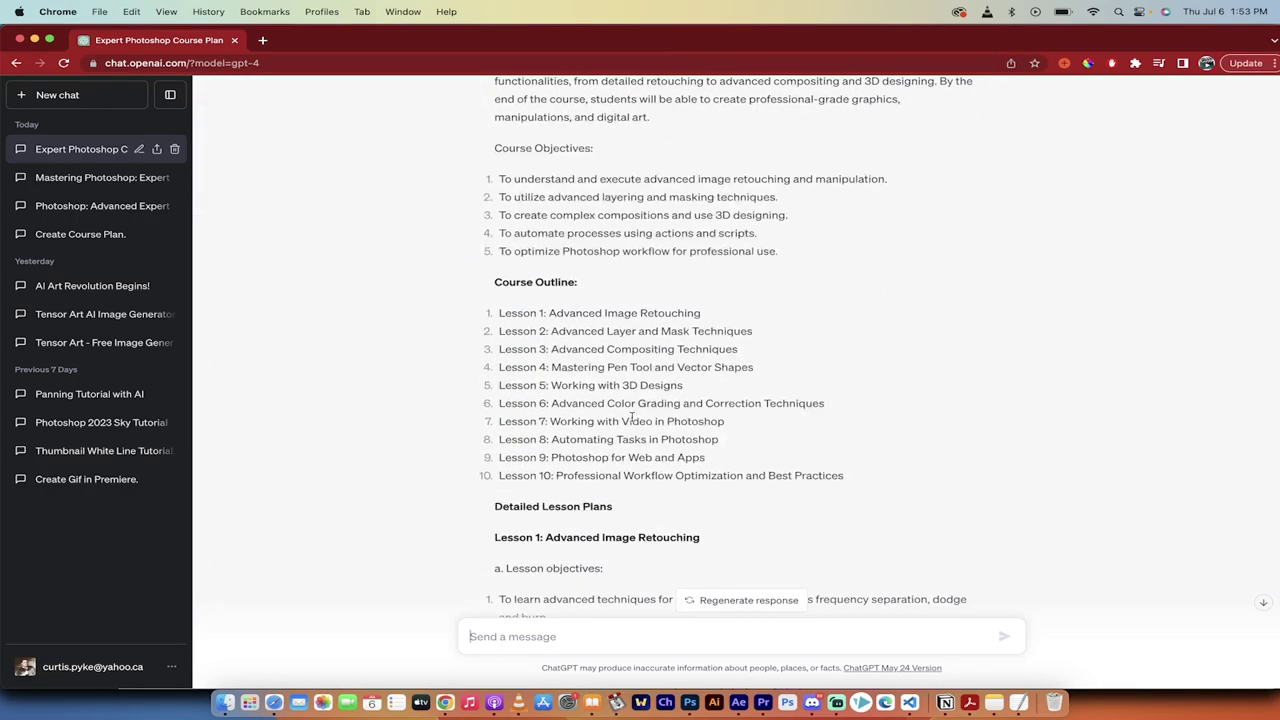
scroll(632, 421, "down", 2)
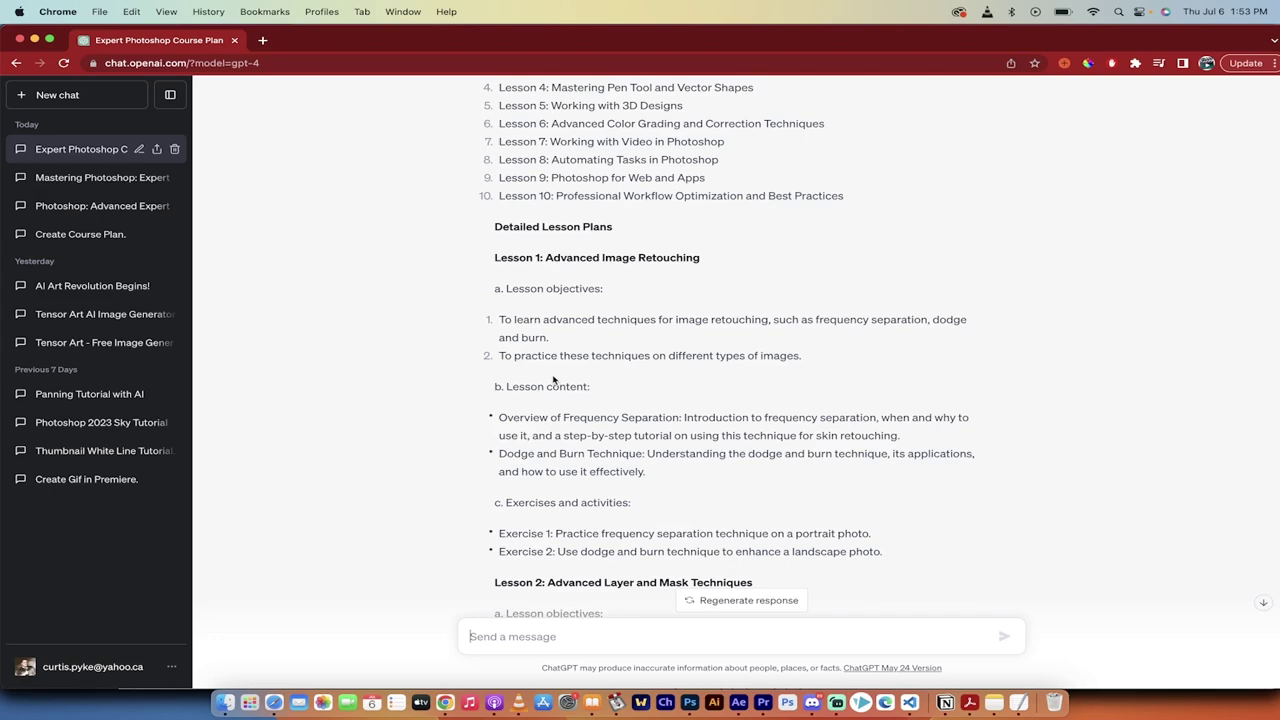
scroll(553, 379, "down", 5)
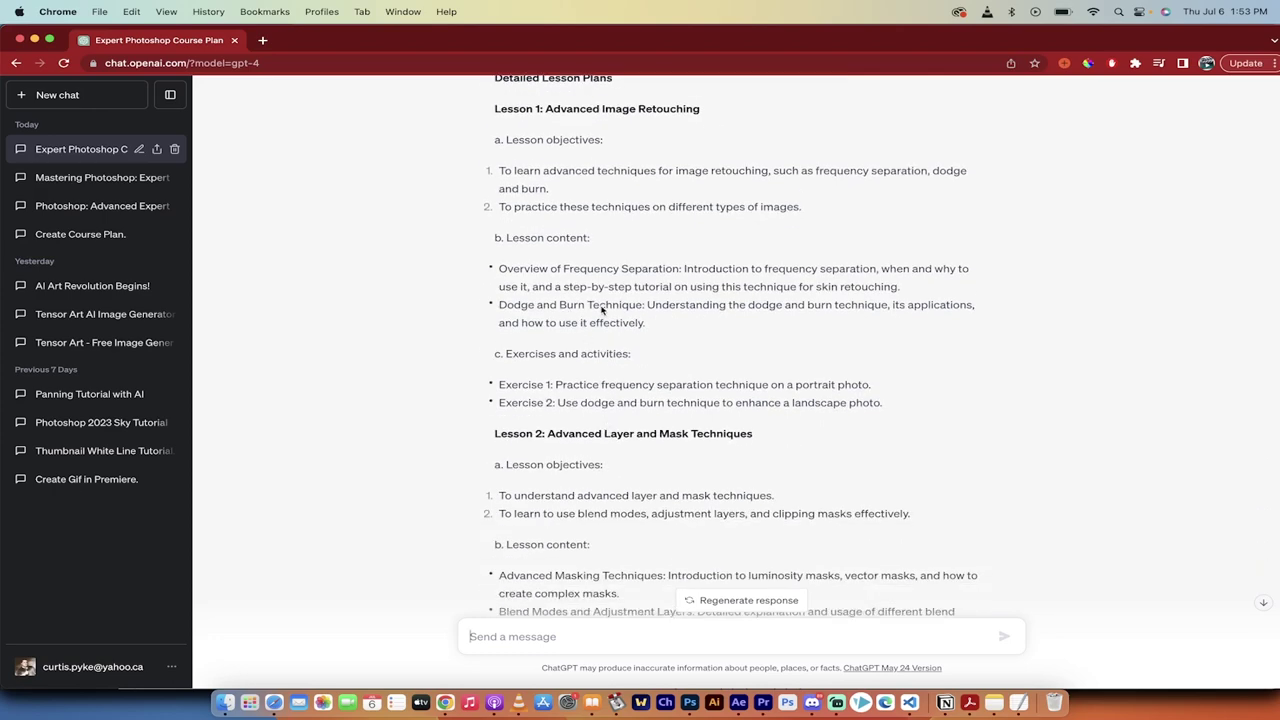
scroll(635, 352, "down", 2)
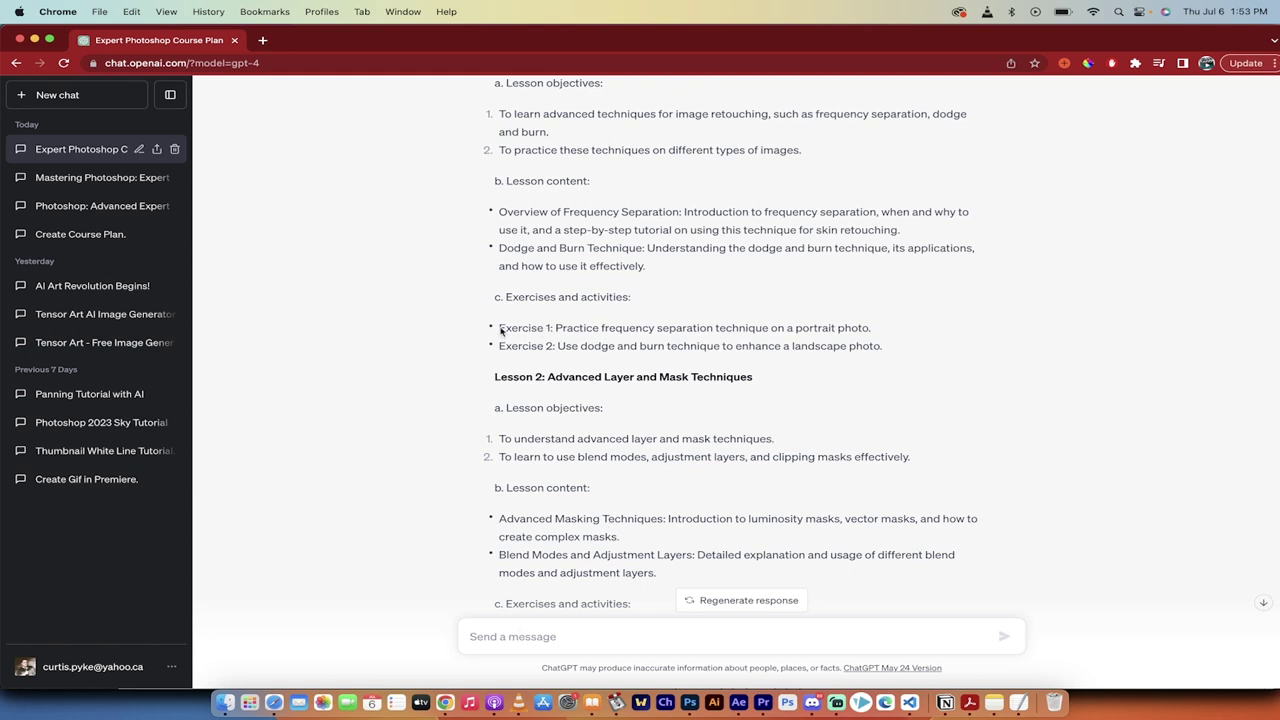
Send the request "create an exercise for lesson 1 - exercise 1".
type("create an exercise for lesson 1 -")
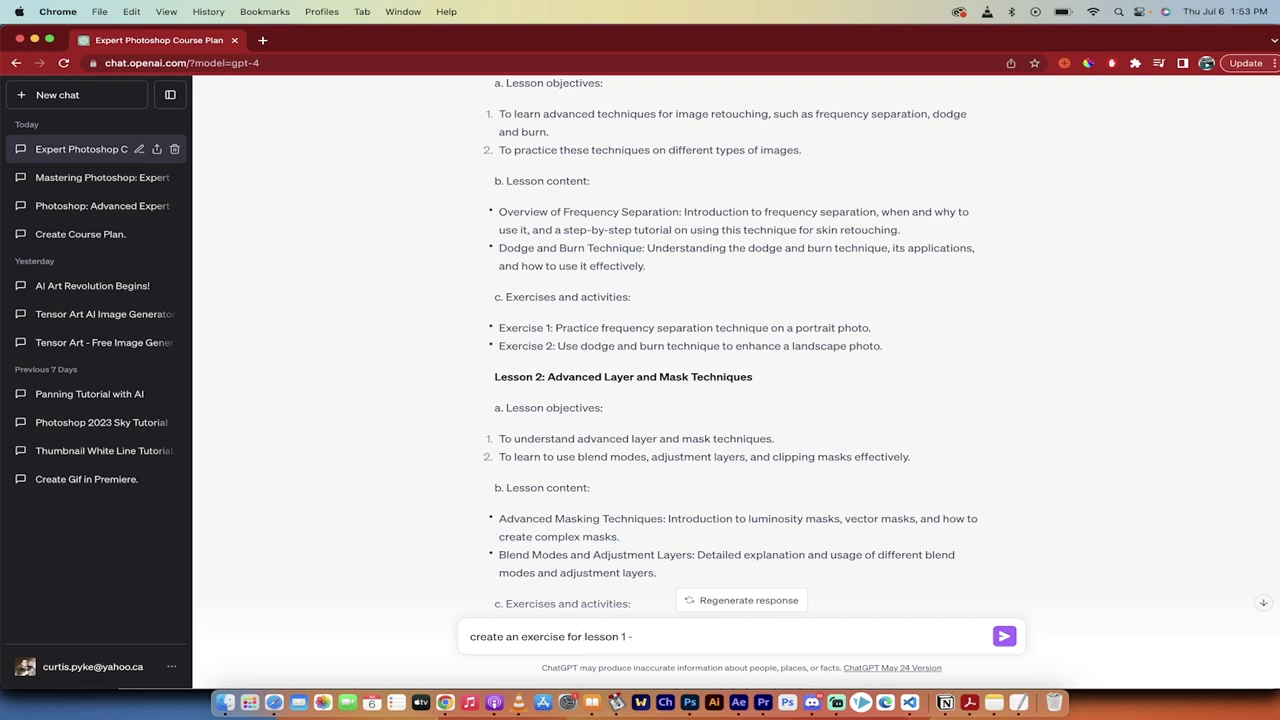
type("exercise 1")
key("Return")
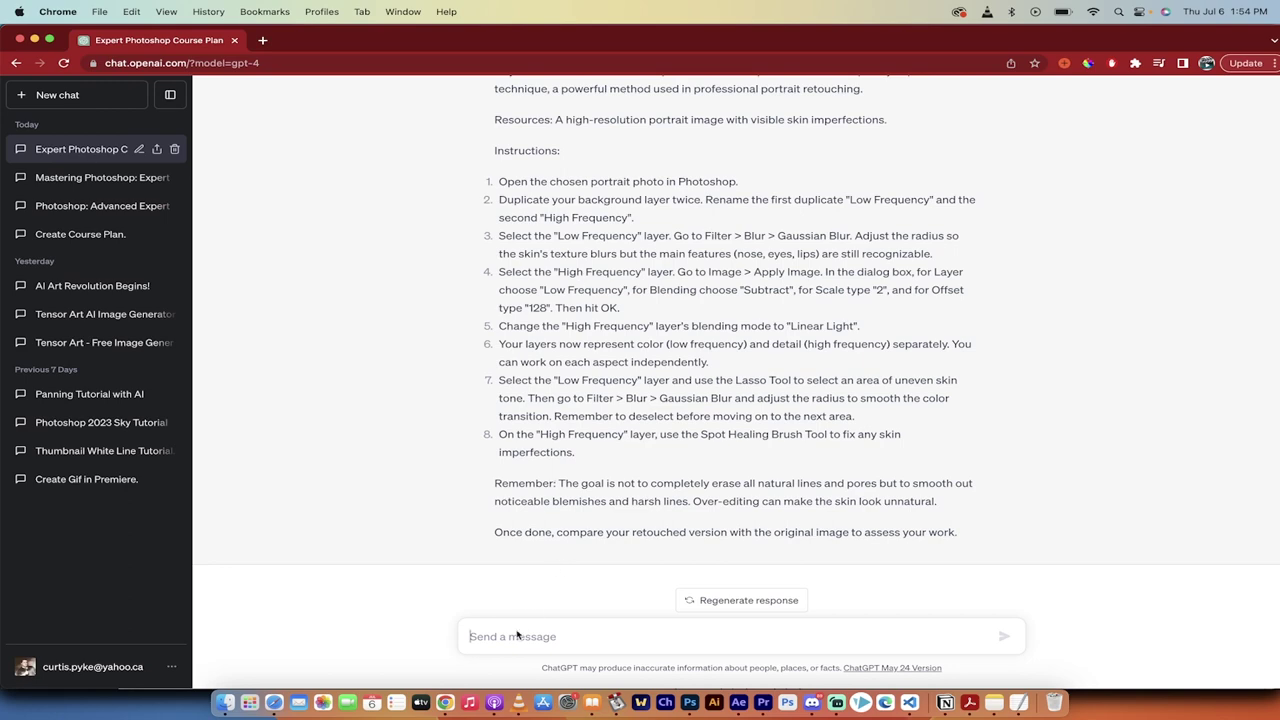
Check the plan's final assessment section and send the request "write a final assessment example".
type("write a final lesson")
scroll(550, 477, "up", 10)
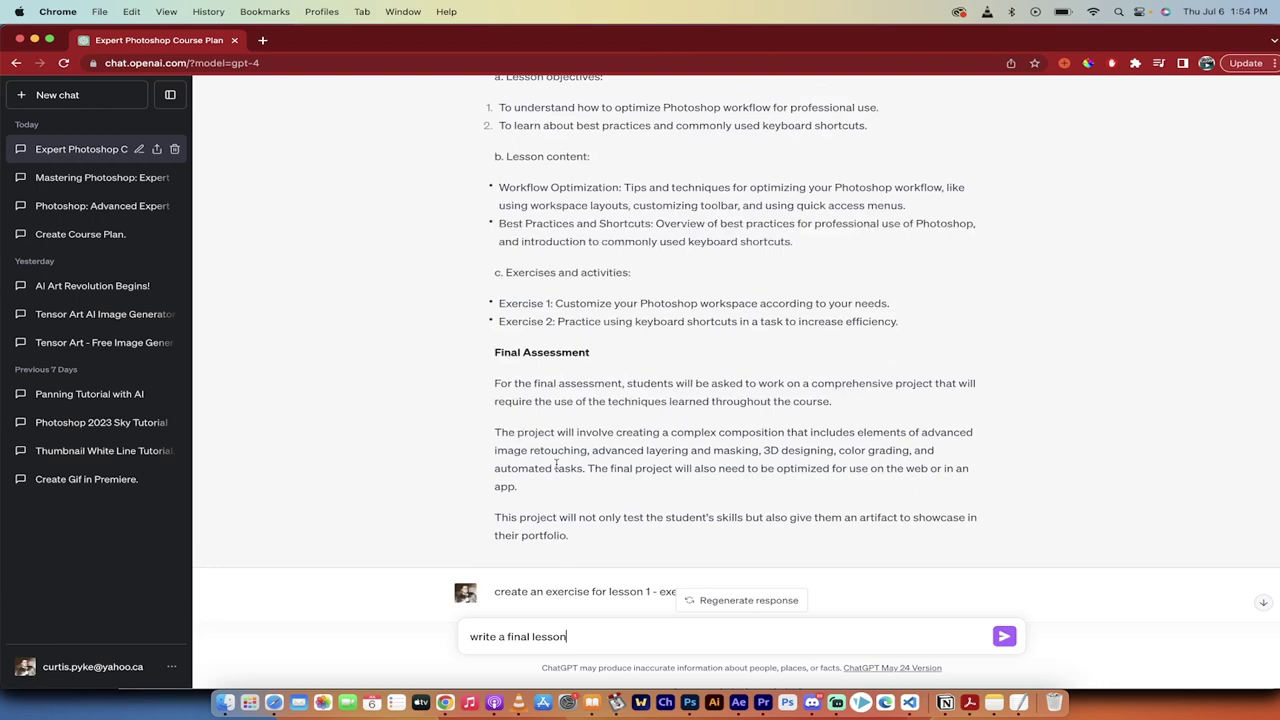
scroll(556, 465, "down", 10)
key("shift+alt+Left")
type("a")
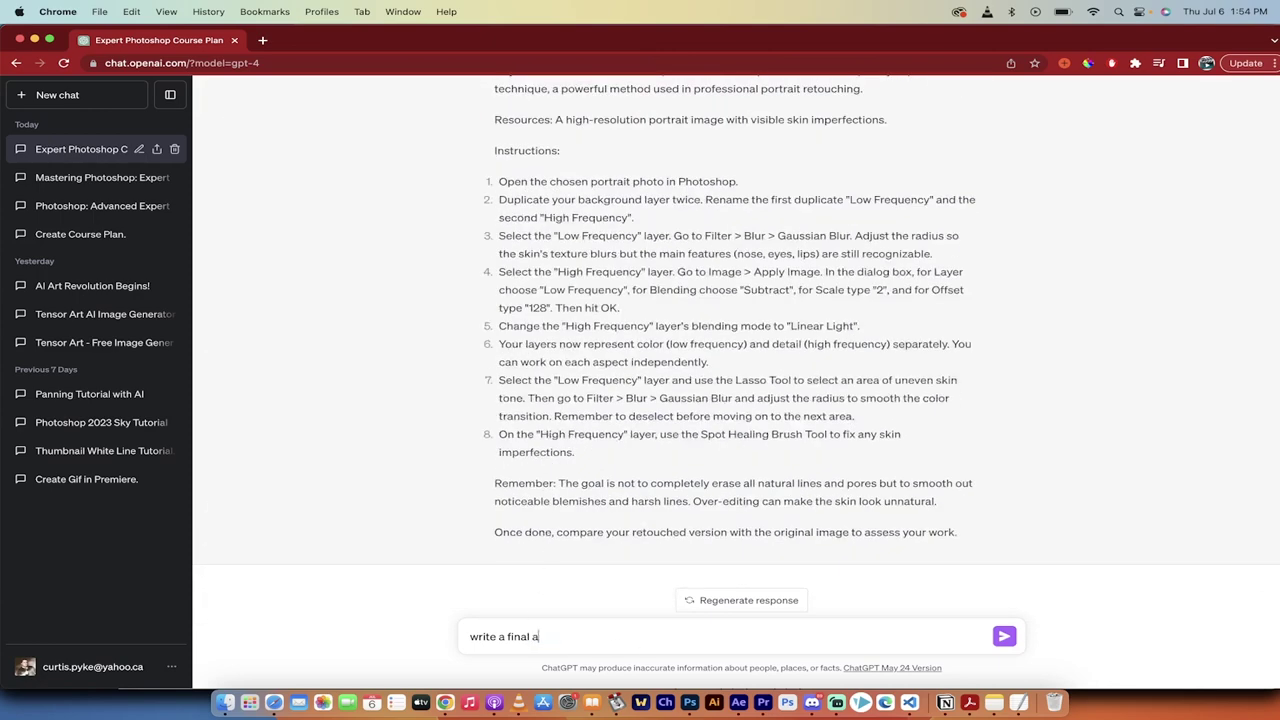
type("ssessment example")
key("Return")
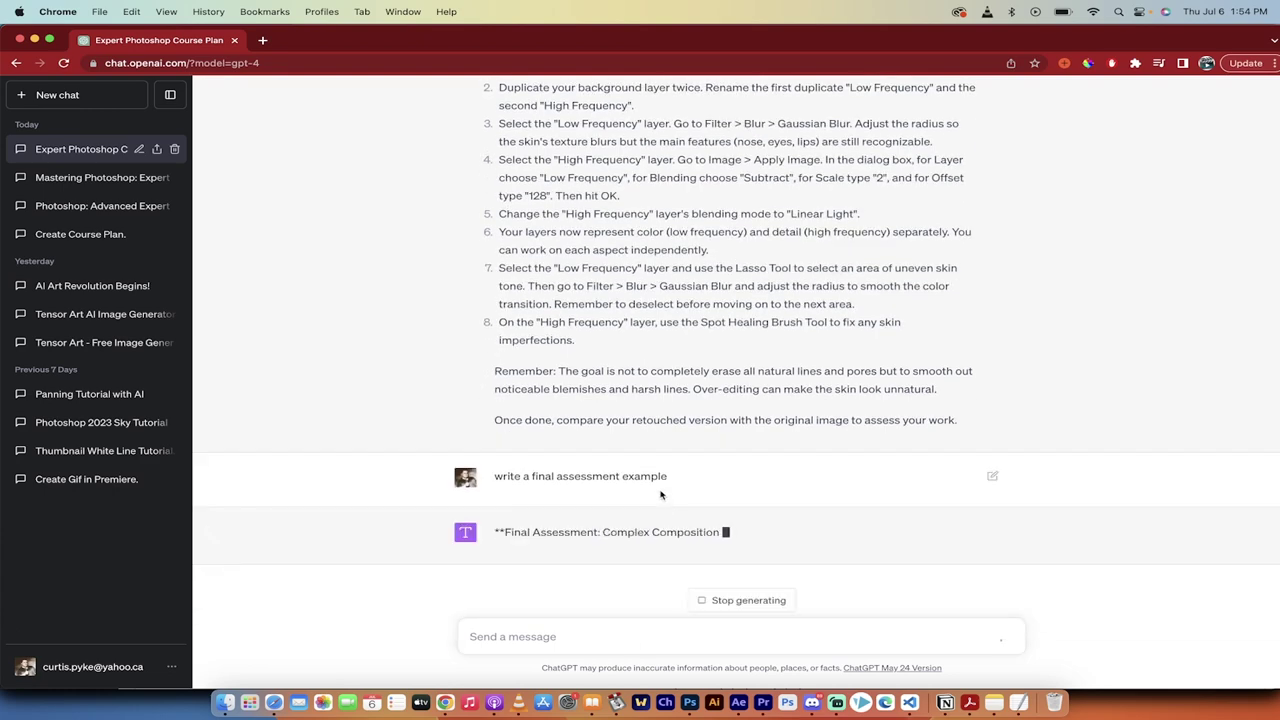